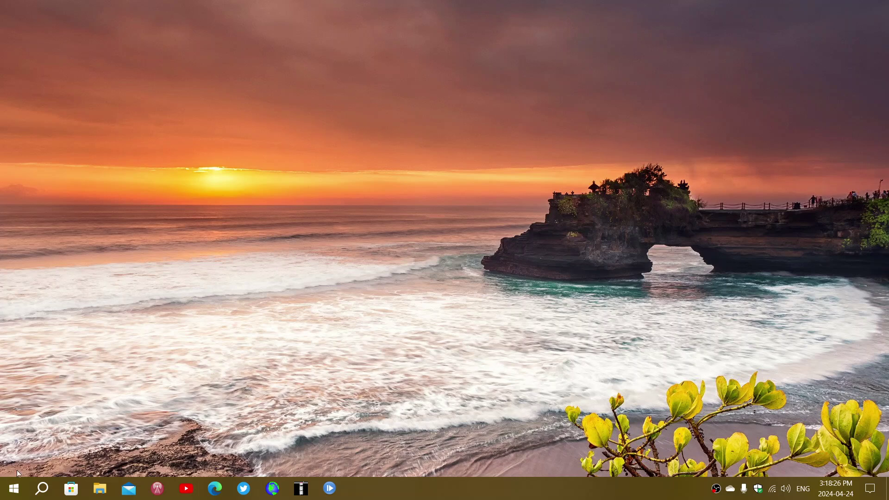
Step: Launch Settings from the Start menu and go to Update & Security
left_click(14, 490)
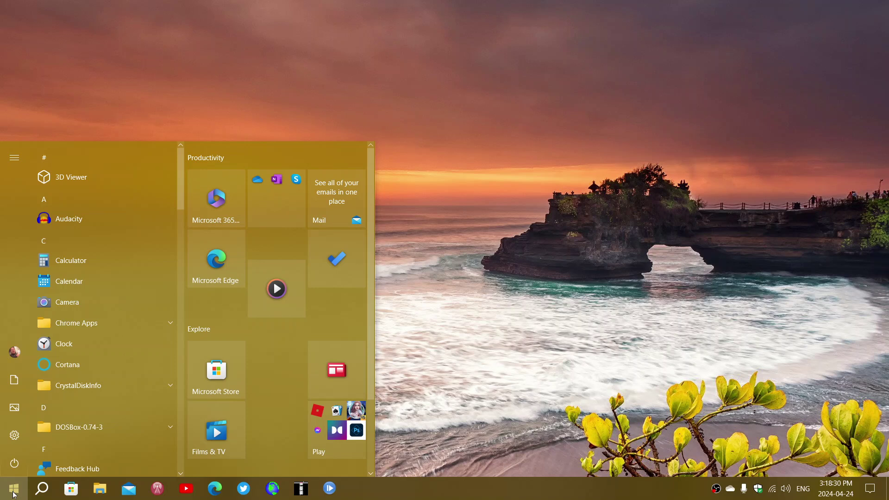
mouse_move(15, 436)
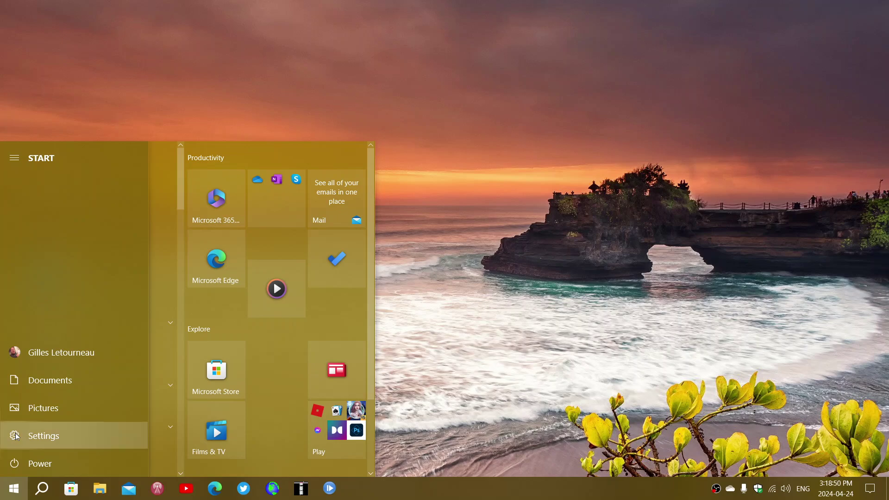
left_click(43, 435)
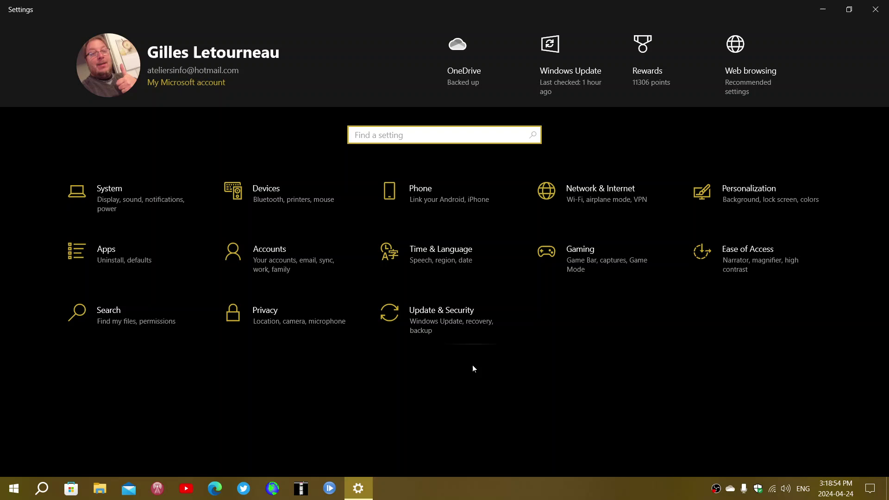
left_click(446, 314)
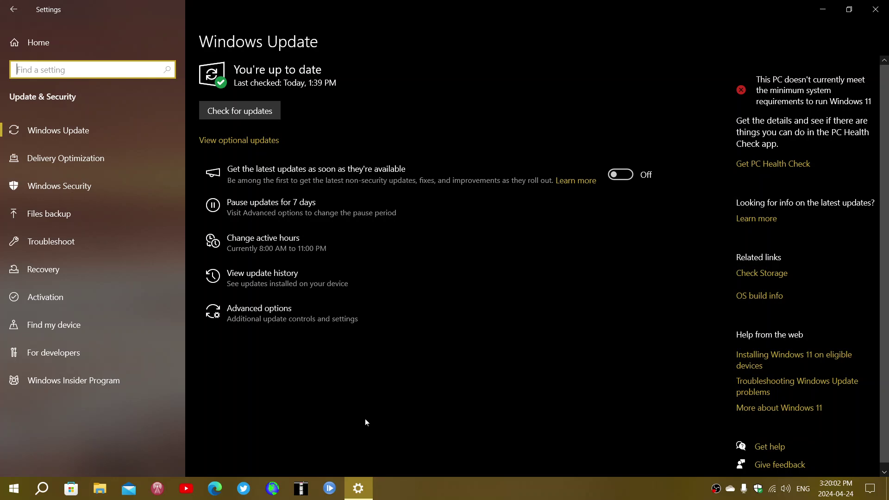
Step: Close the Settings window after confirming 'You're up to date'
left_click(875, 9)
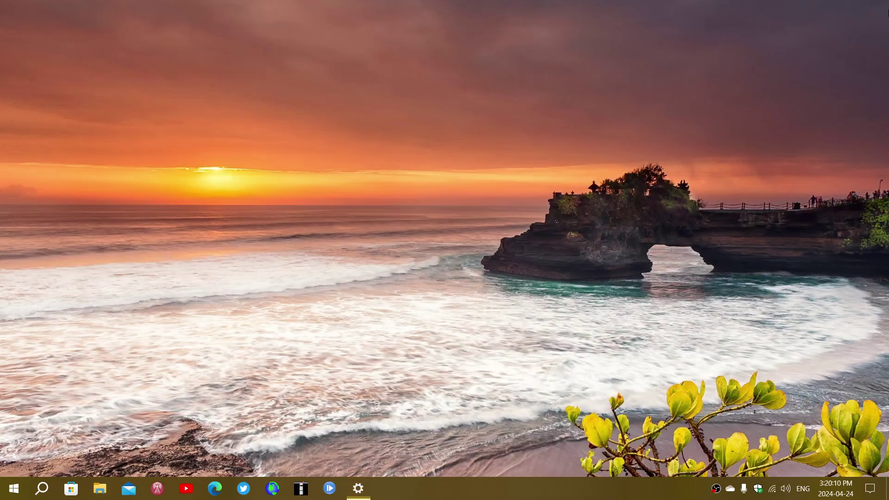